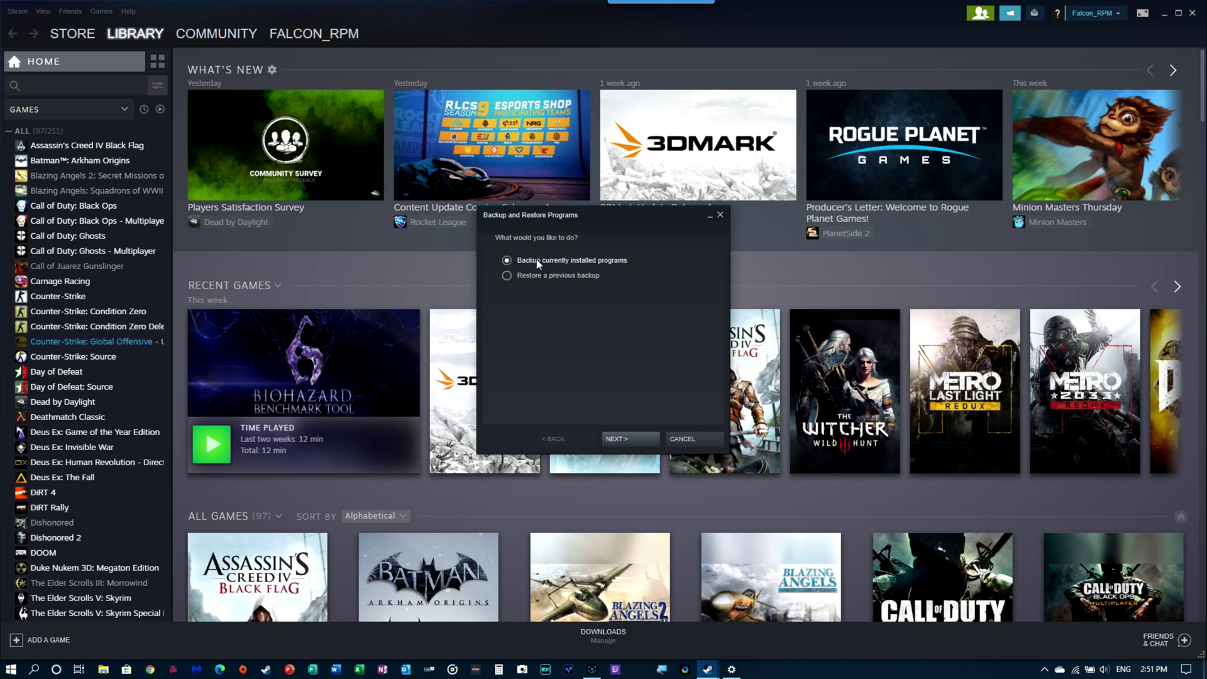
Select Carnage Racing (2049 MB) for backup and advance to the destination page.
left_click(628, 439)
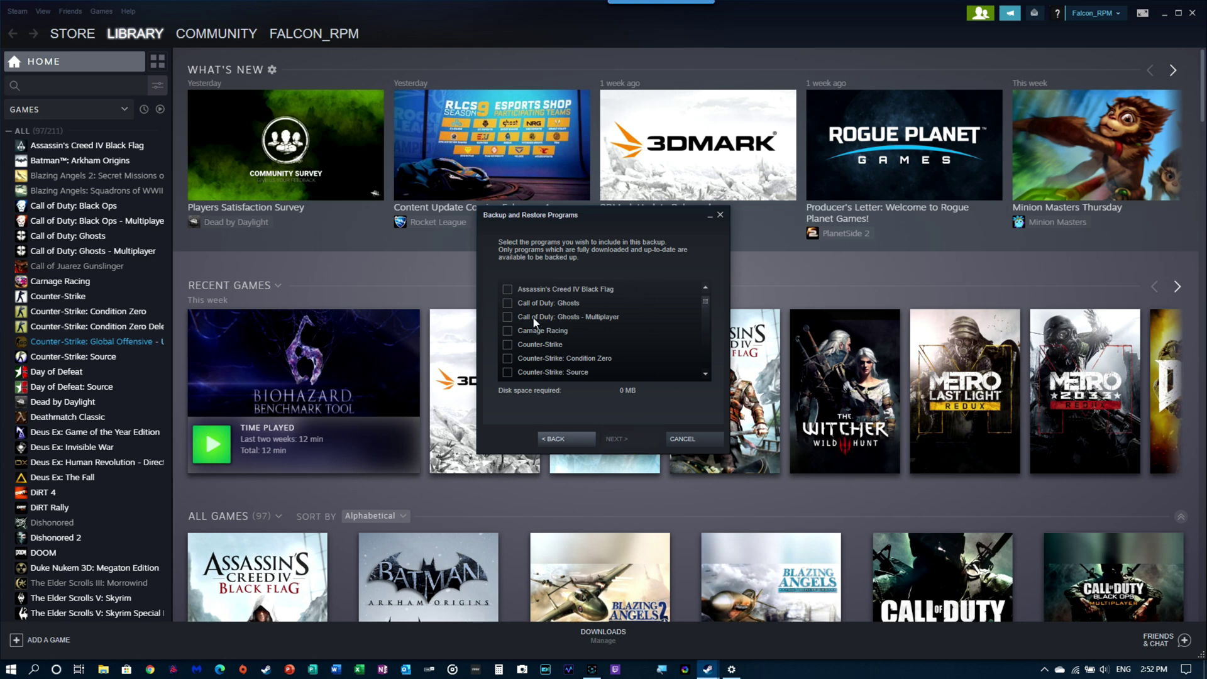
left_click(508, 331)
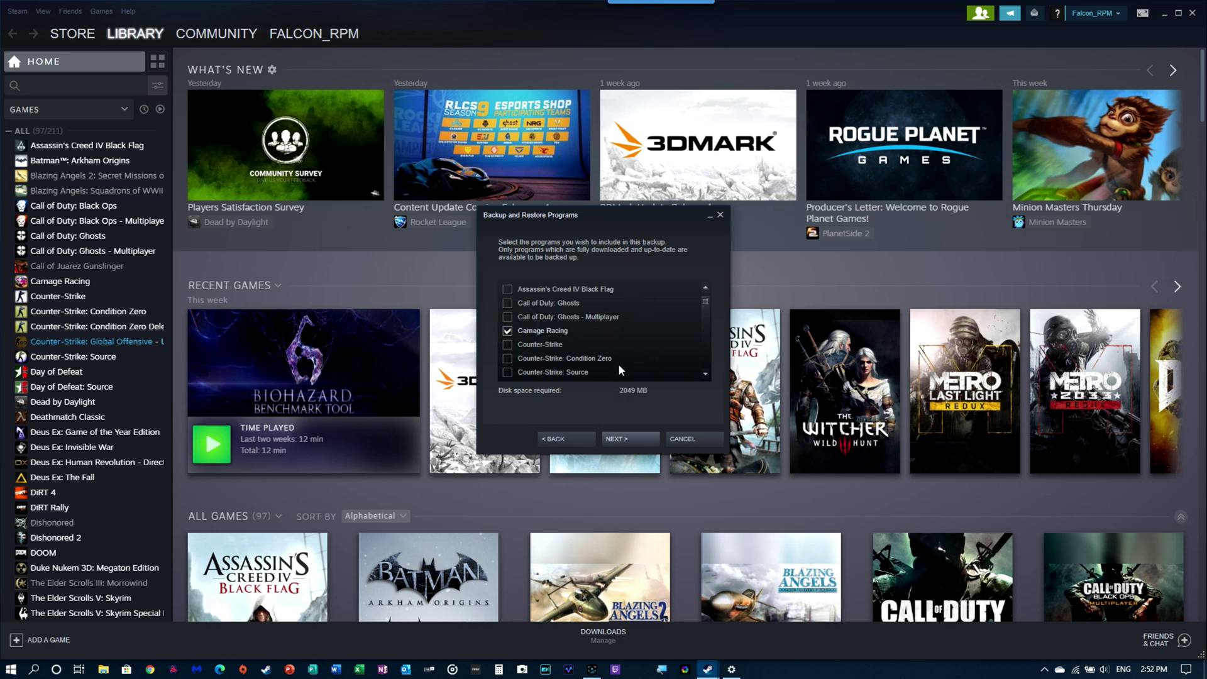
left_click(623, 438)
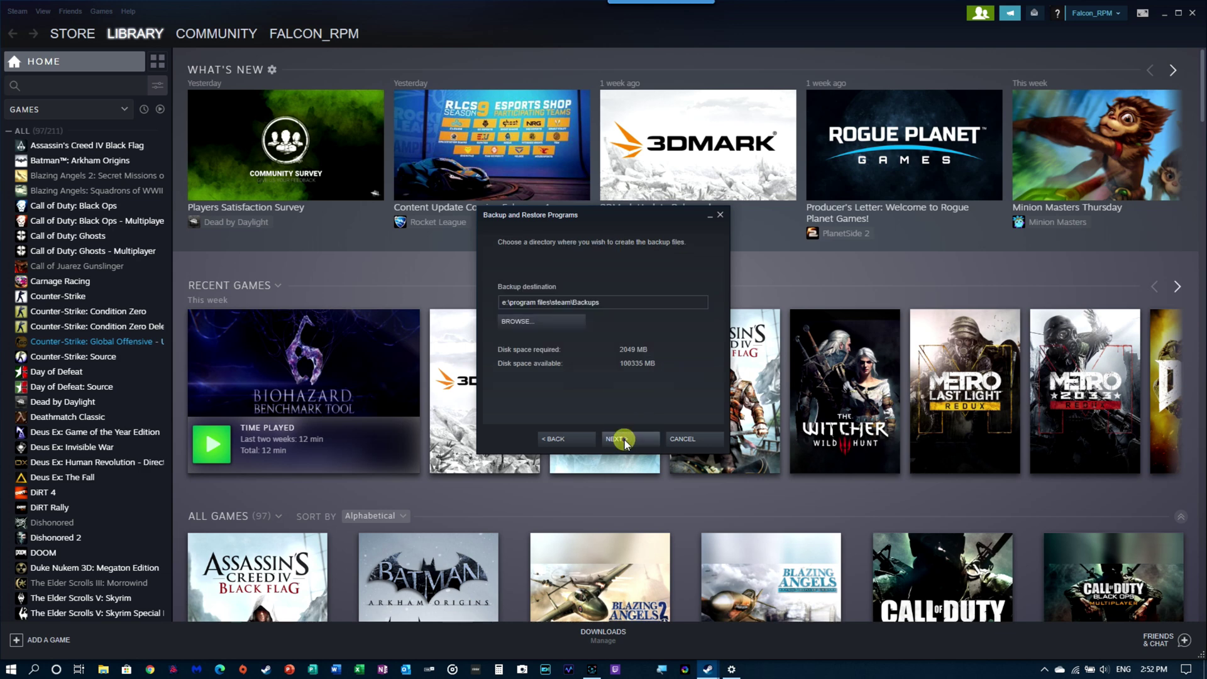
Change the backup destination to the Steam Backup folder on drive J:\.
left_click(544, 322)
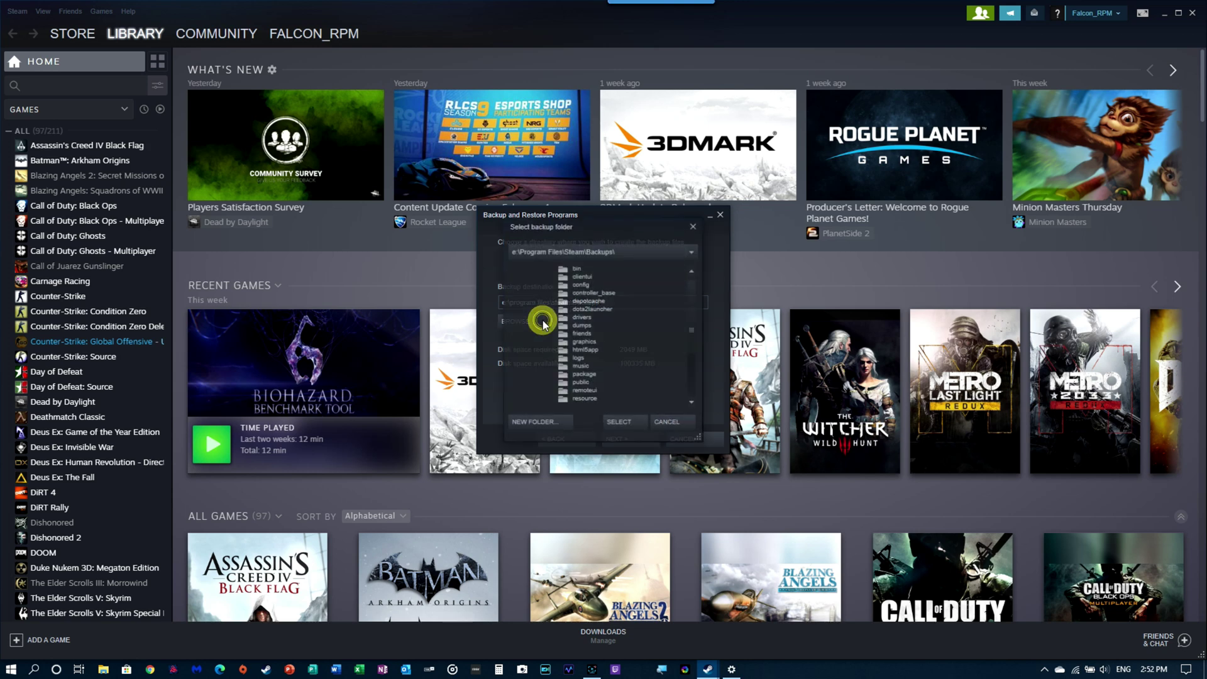
left_click(692, 252)
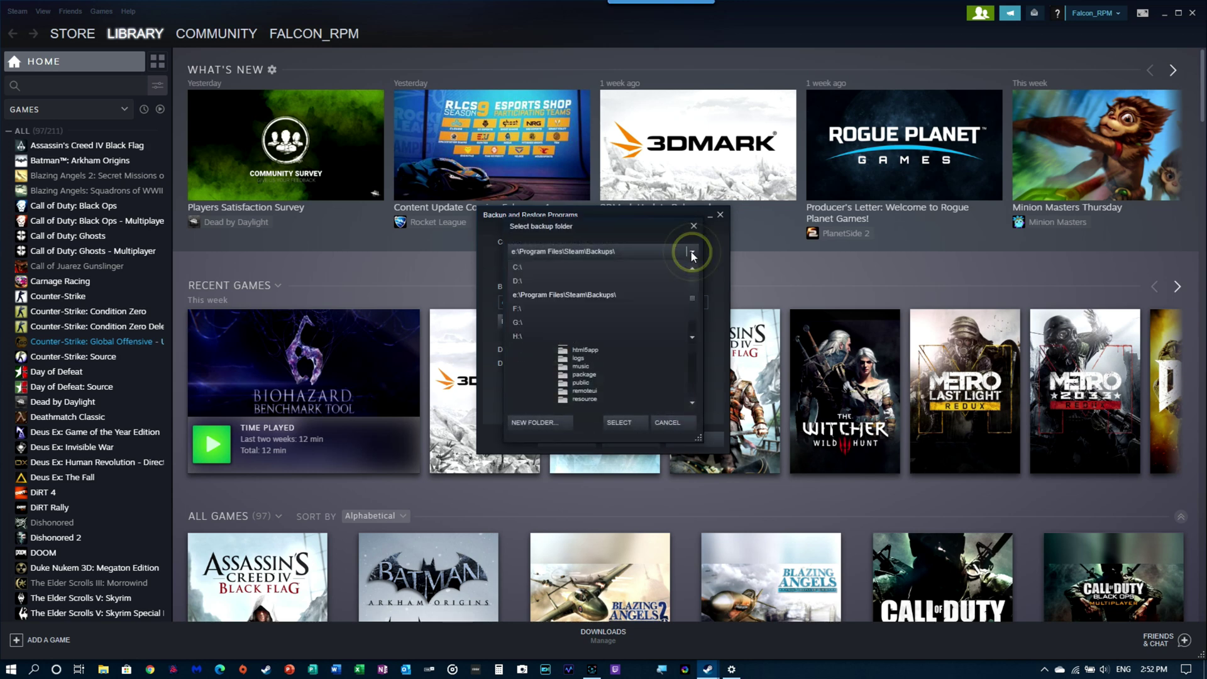
left_click_drag(693, 289, 693, 322)
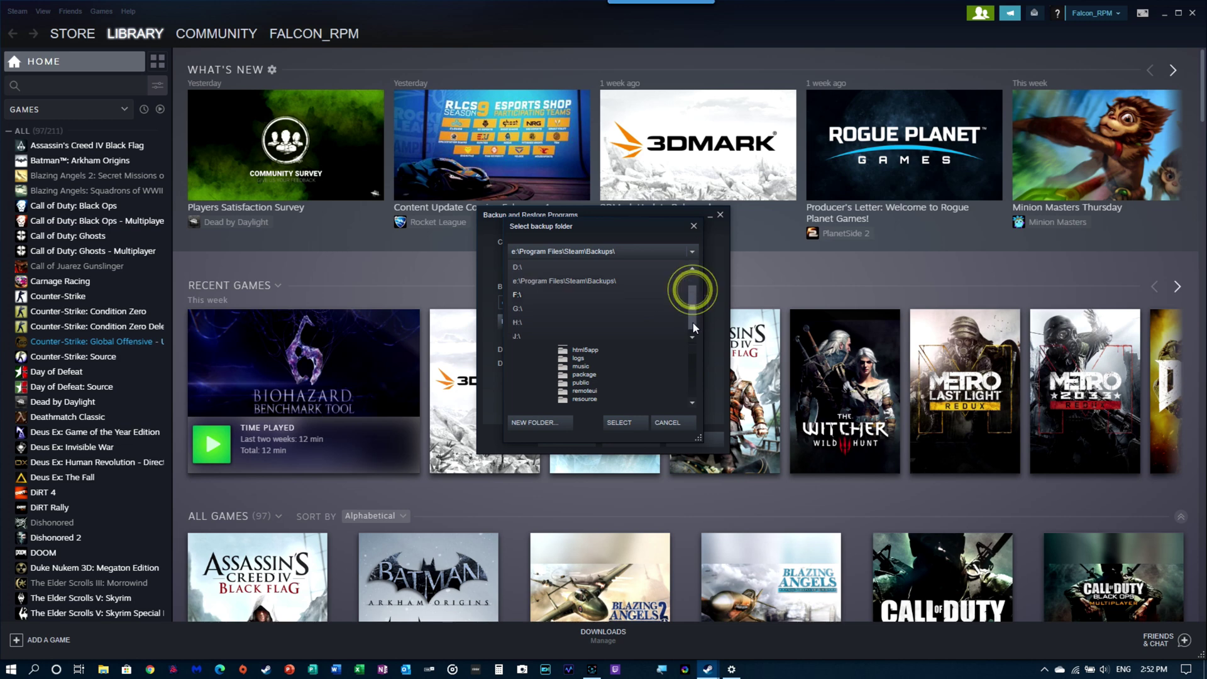
left_click(517, 338)
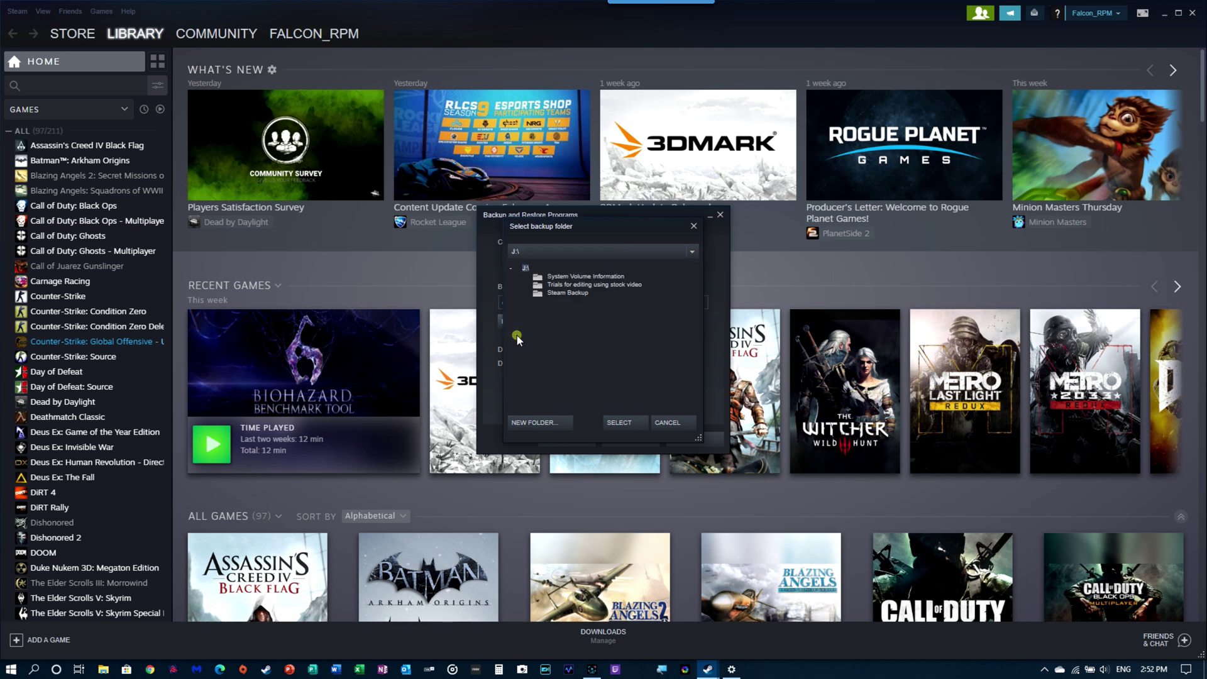
left_click(563, 292)
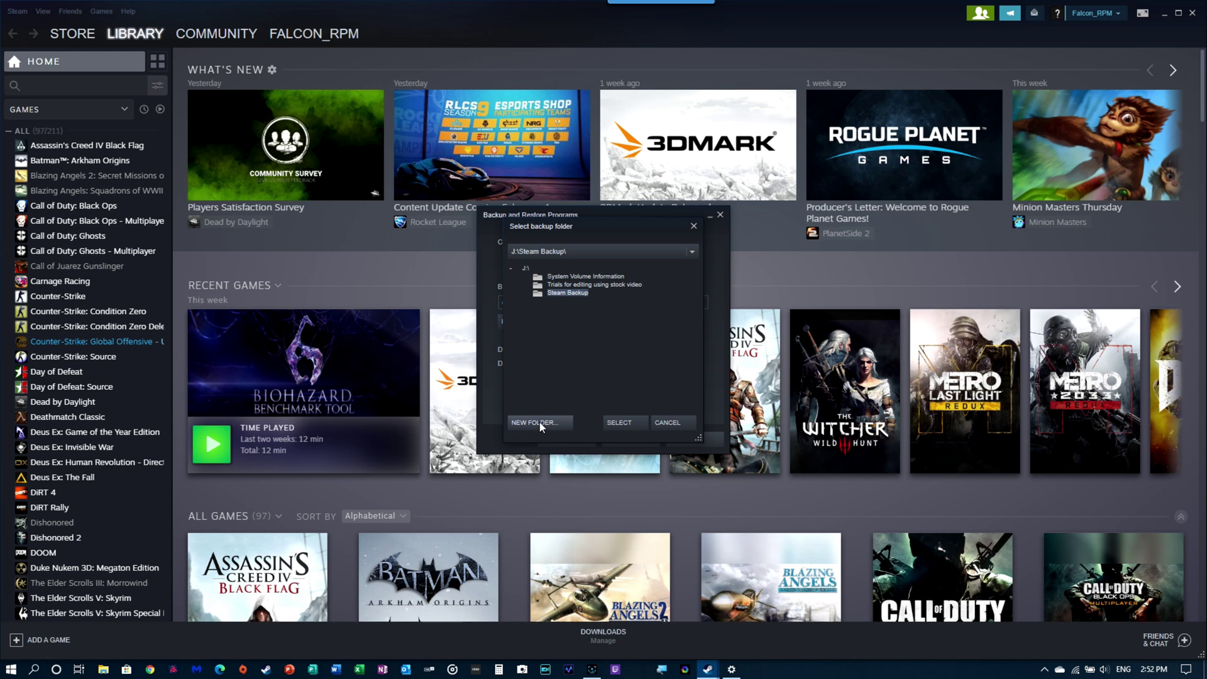
left_click(621, 423)
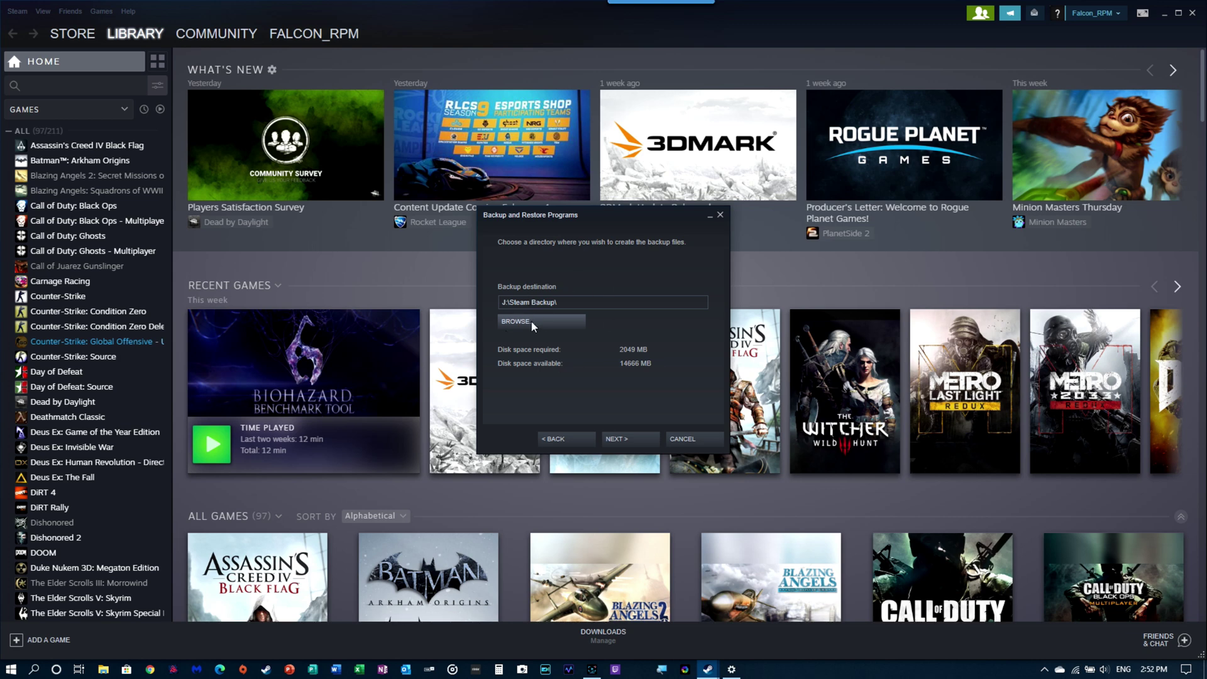
Keep the file name Carnage Racing and CD (640 MB) size, then start the backup.
left_click(620, 439)
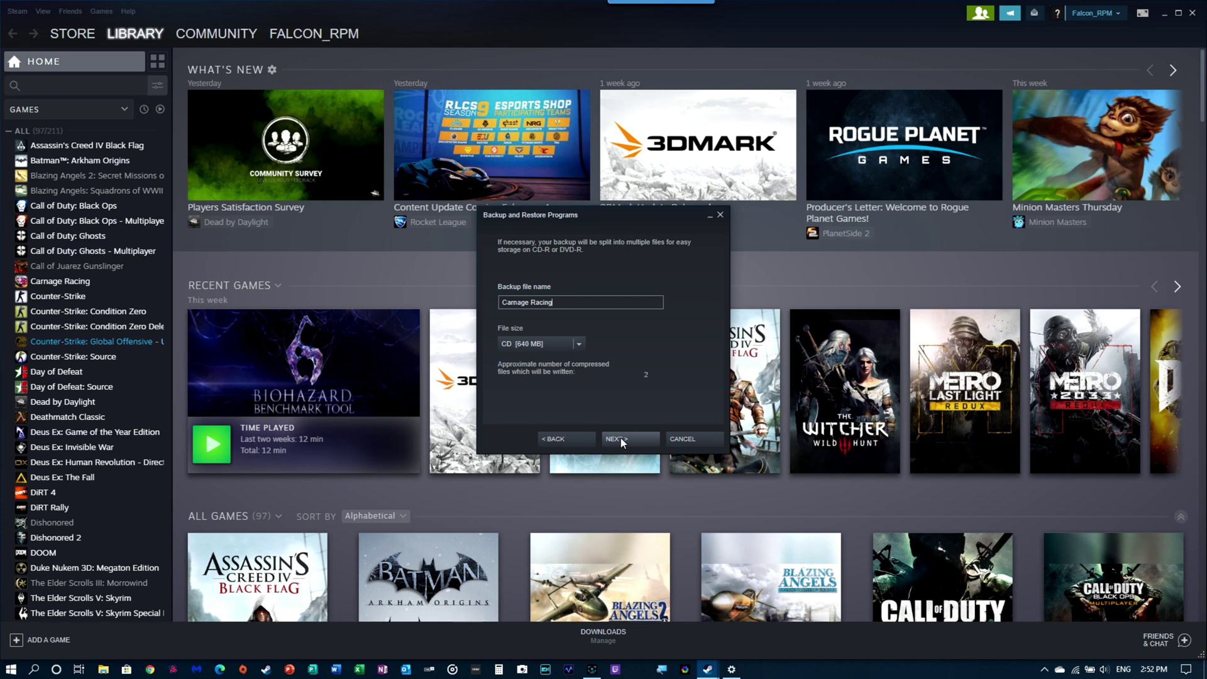
left_click(621, 440)
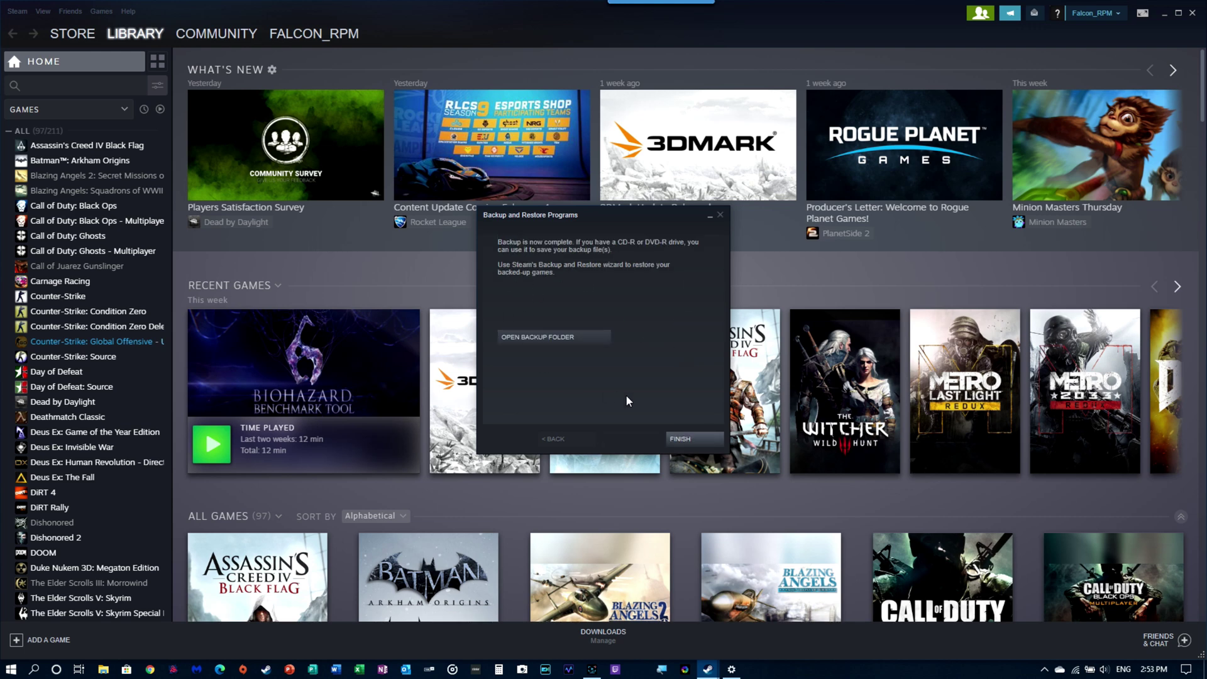
Finish the backup wizard, quit Steam and relaunch it from the taskbar.
left_click(692, 439)
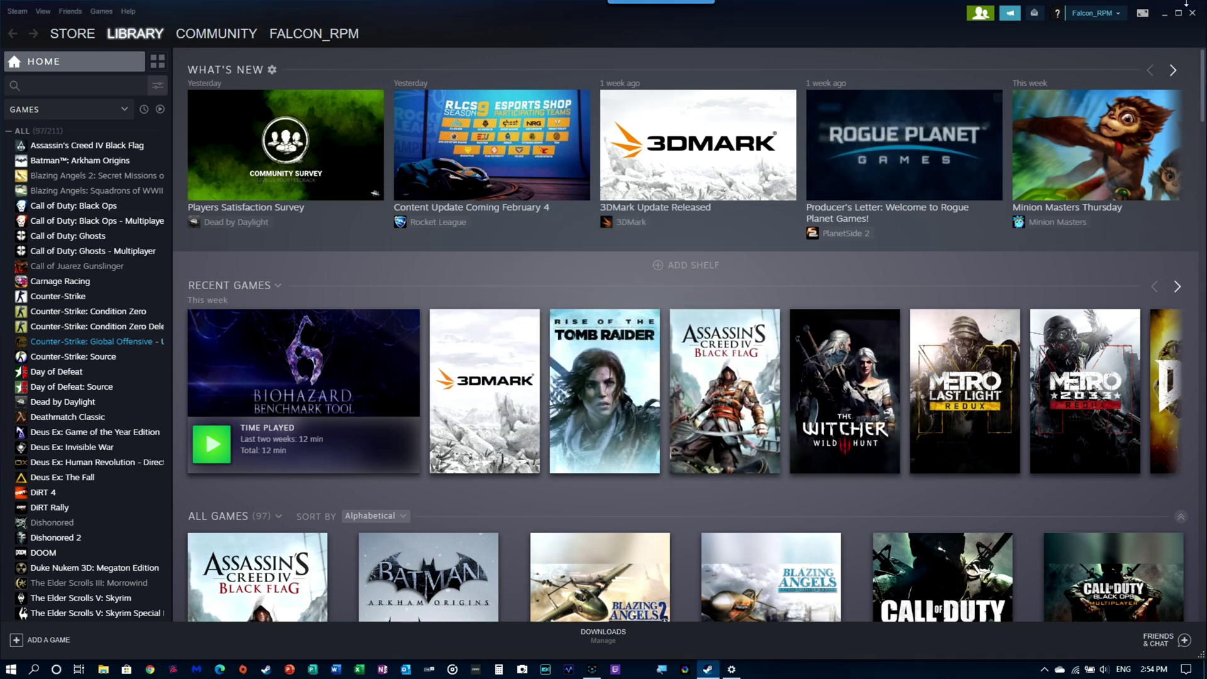
left_click(1194, 14)
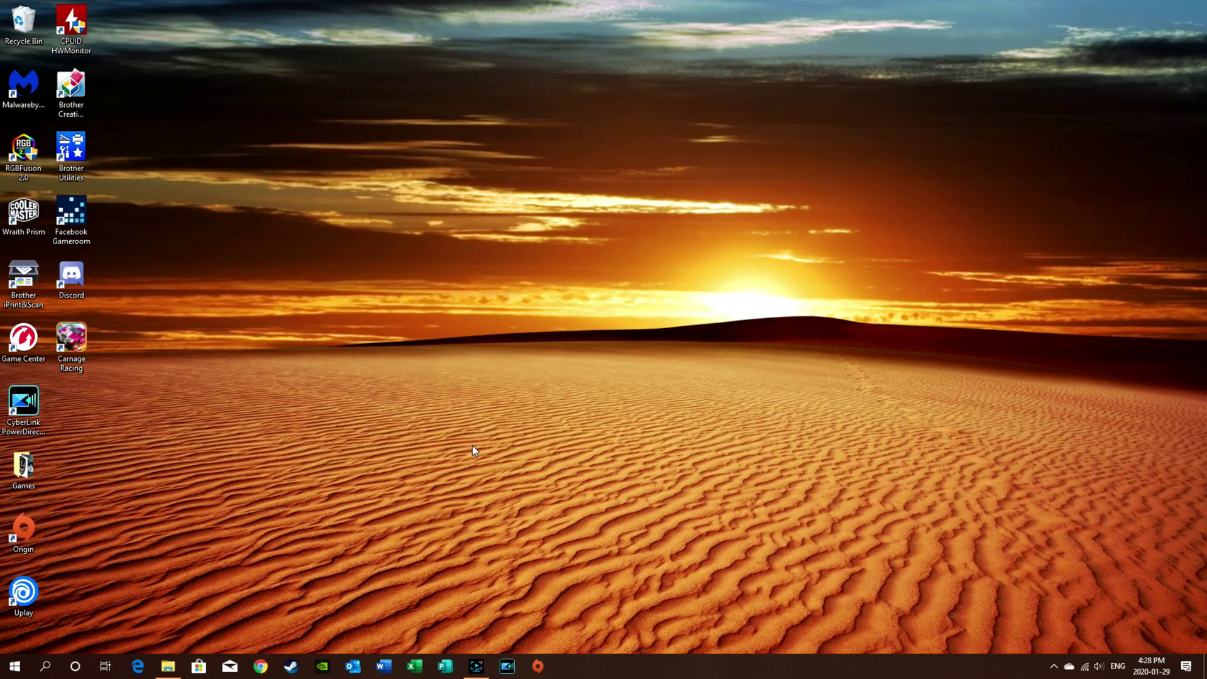
left_click(291, 665)
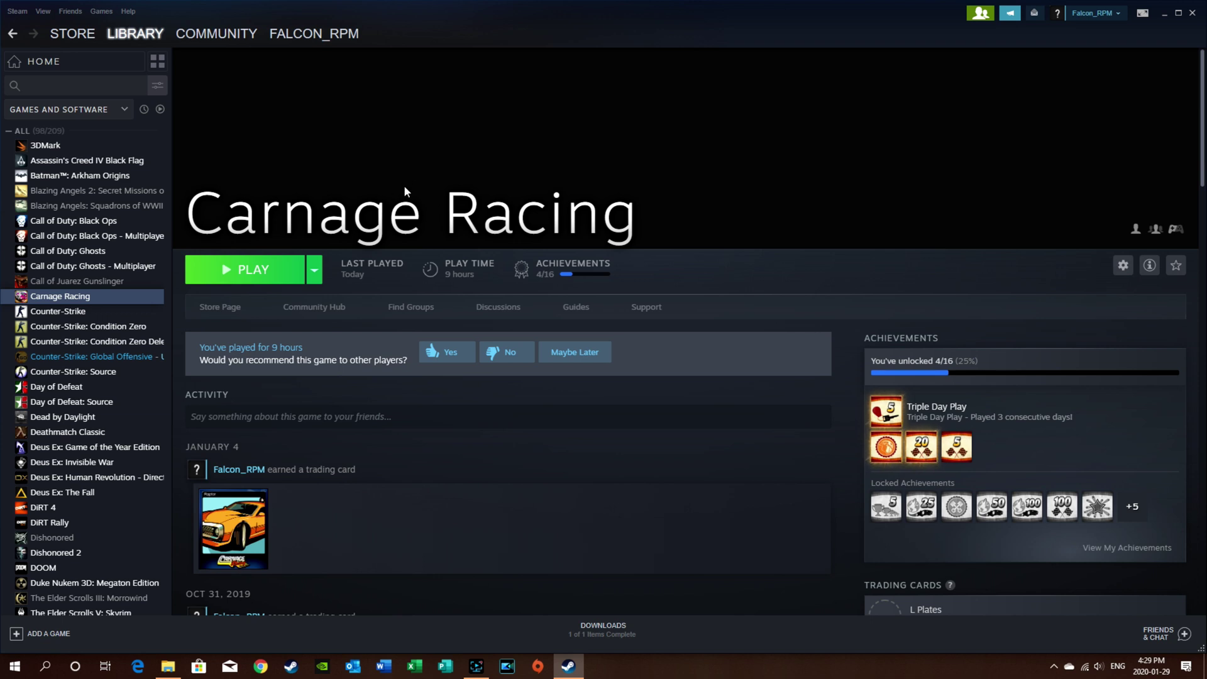
Start the Backup and Restore wizard from the Steam menu and choose restoring a previous backup.
left_click(17, 11)
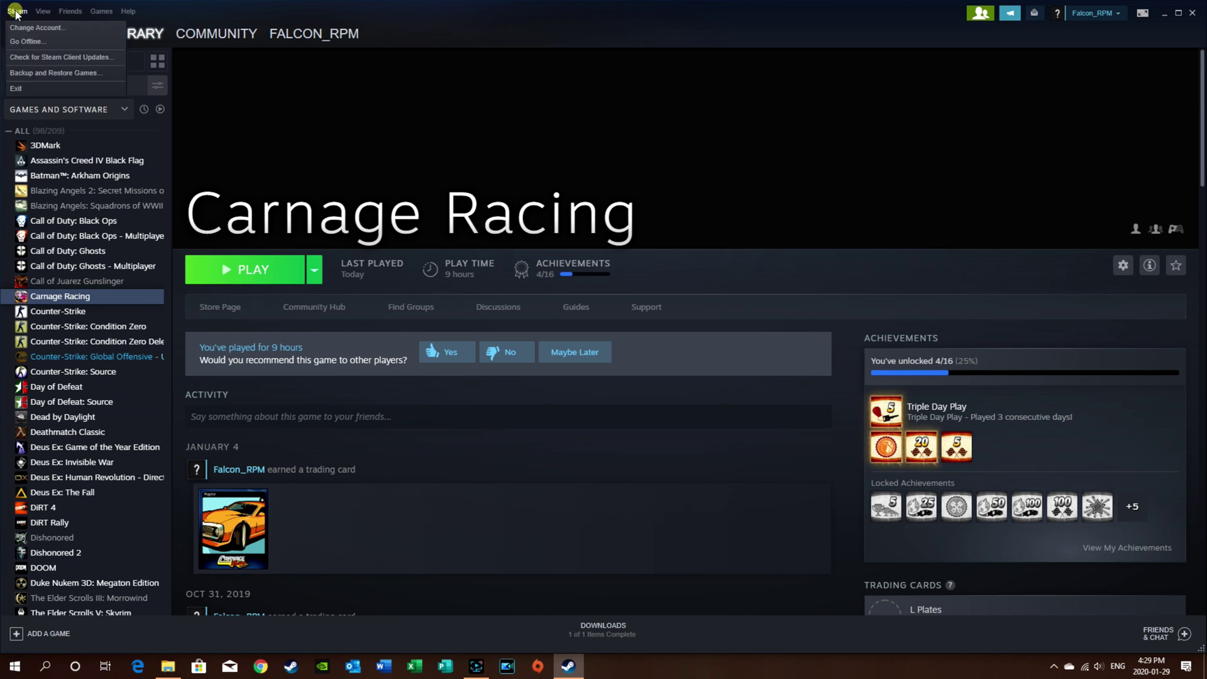
left_click(49, 75)
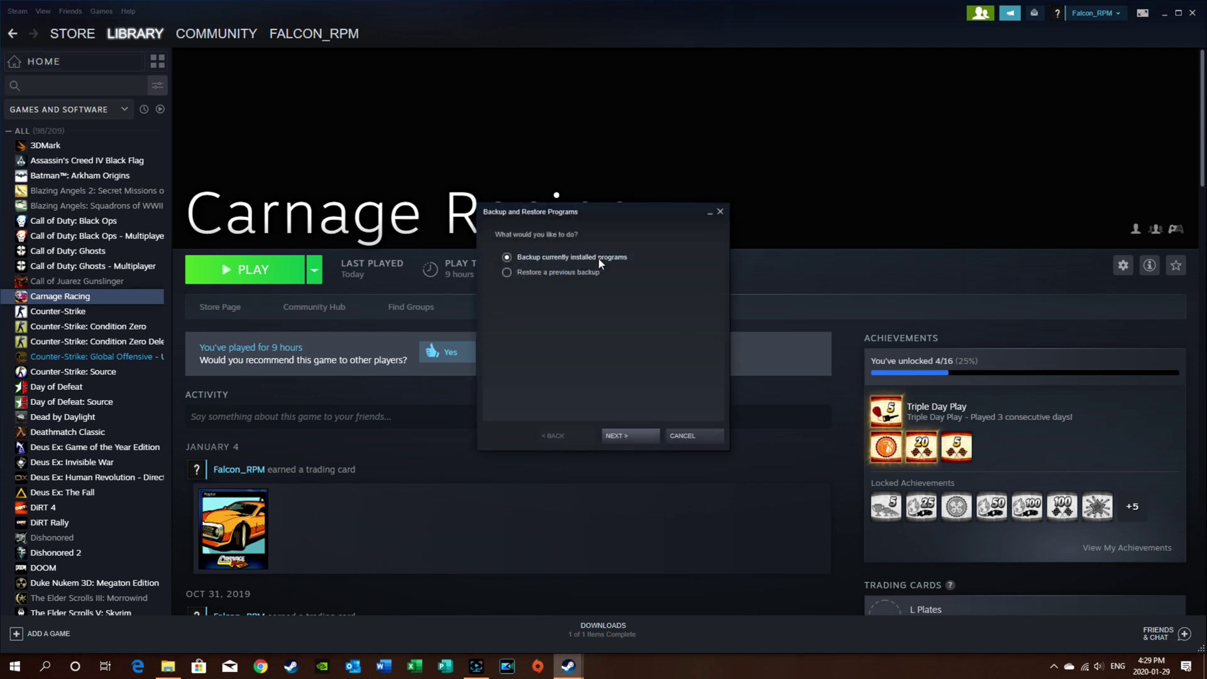
left_click(538, 272)
left_click(625, 435)
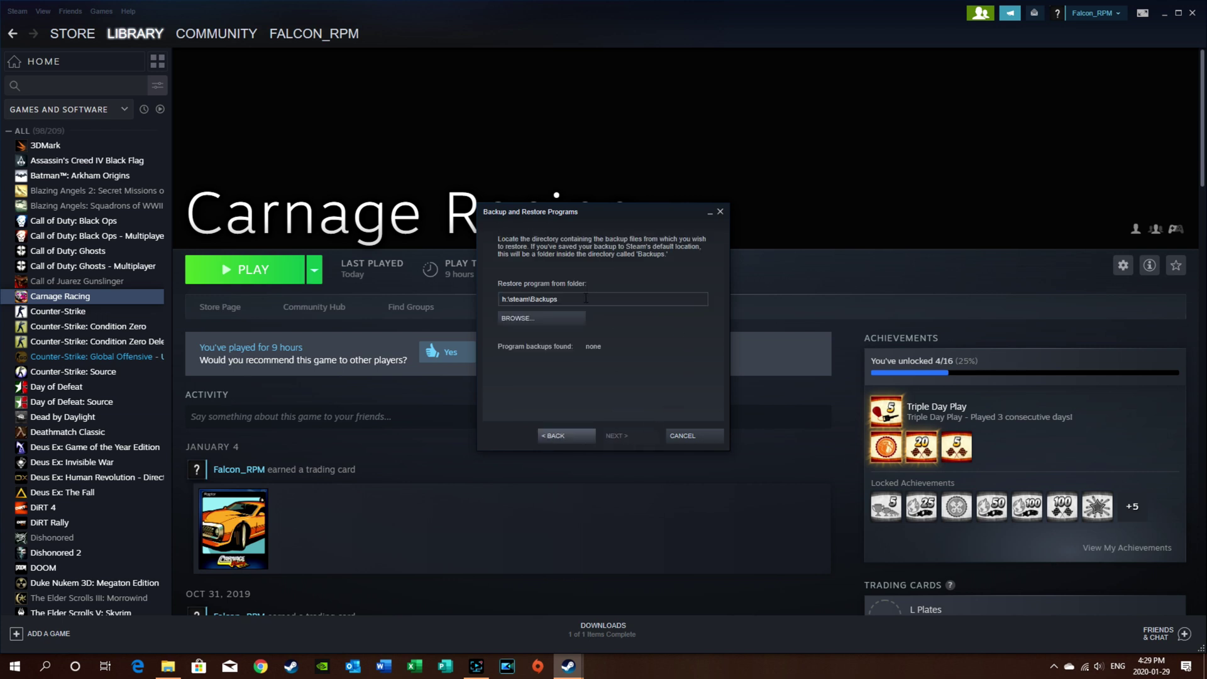
Set the restore source to I:\Steam Backup\Carnage Racing.
left_click(530, 318)
left_click(691, 246)
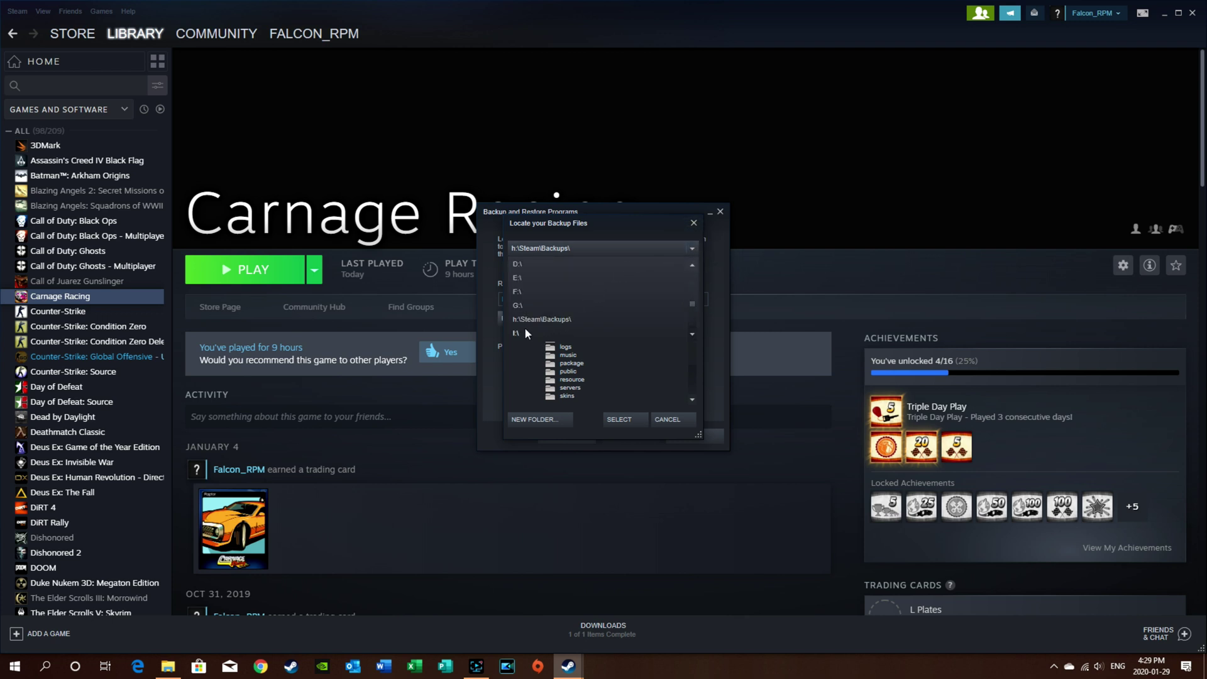
left_click(523, 332)
double_click(561, 290)
left_click(569, 297)
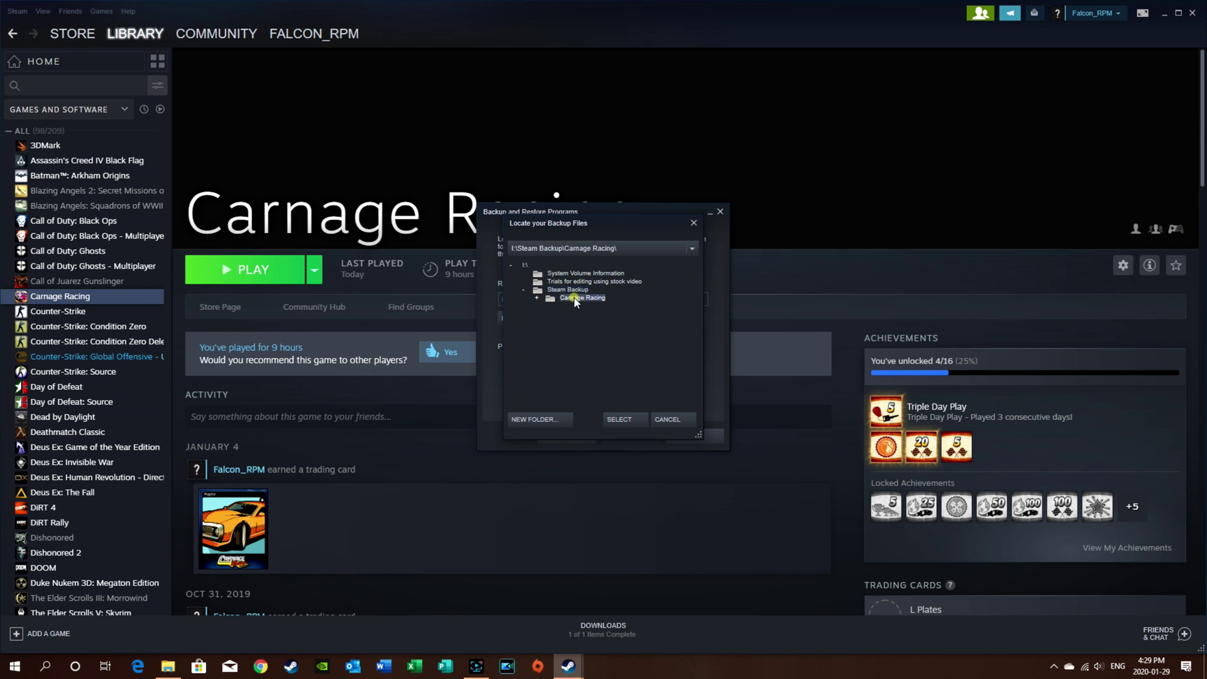
left_click(623, 418)
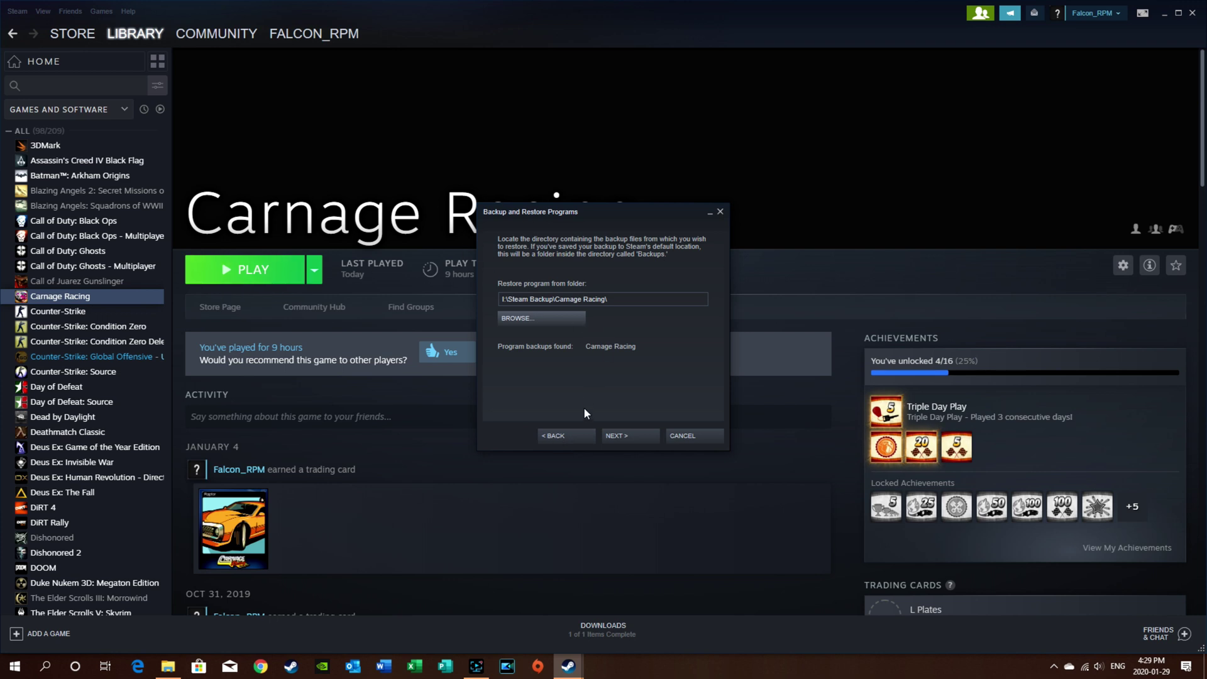
Re-pick the restore source as the Disk_1 backup folder and reach the Restore Backup page.
left_click(554, 436)
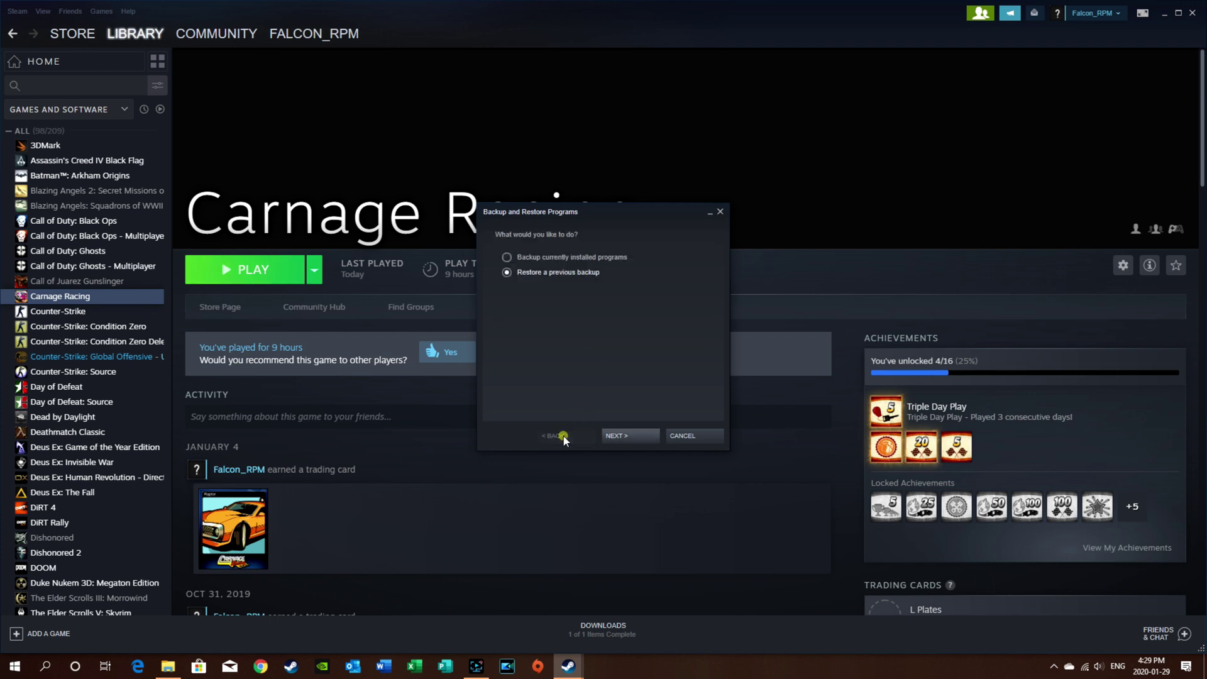
left_click(629, 434)
left_click(548, 320)
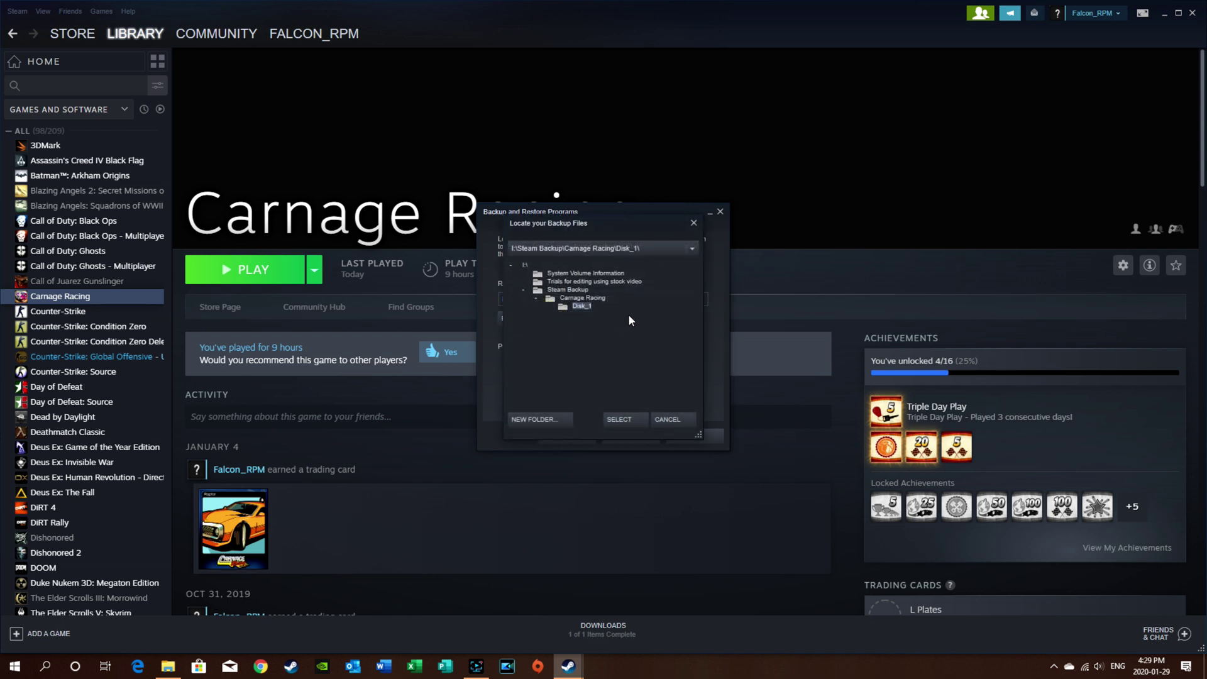
left_click(581, 307)
left_click(617, 417)
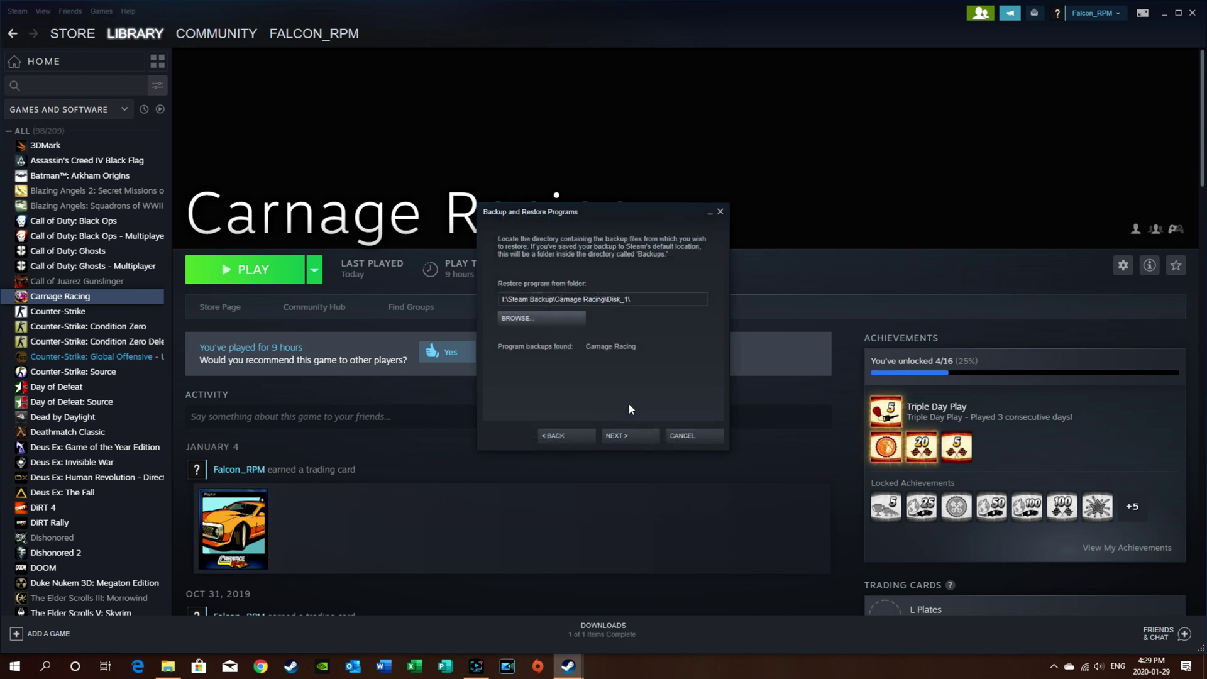
left_click(624, 434)
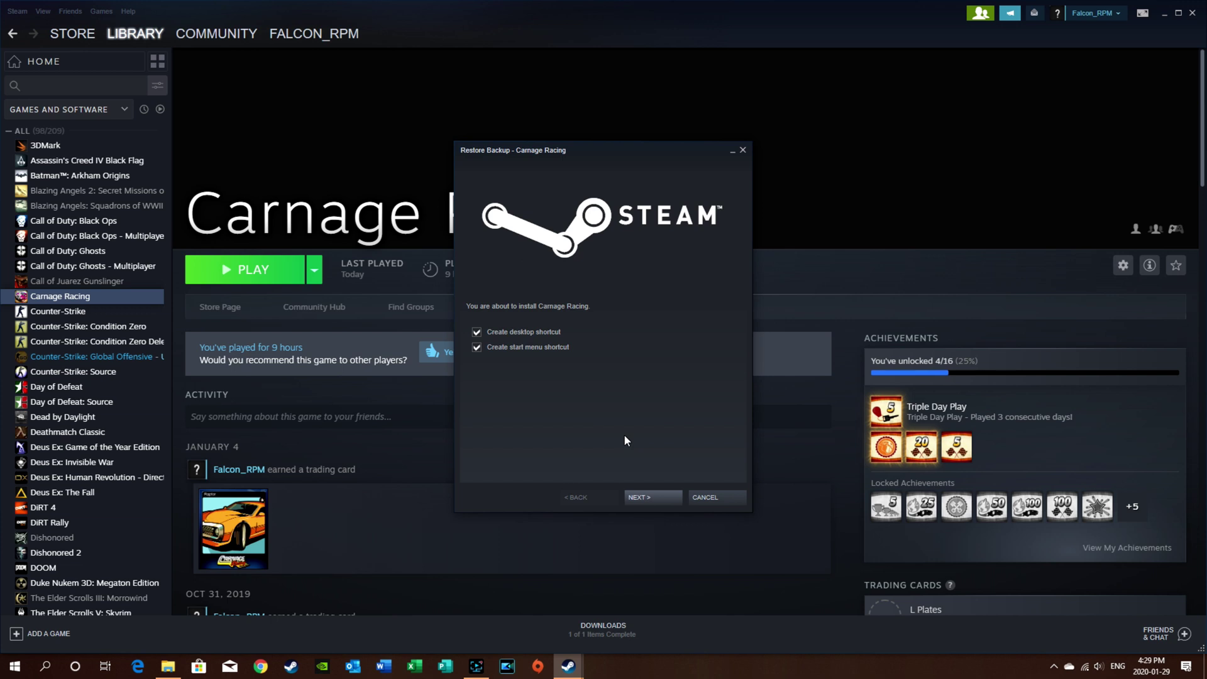
Run the Carnage Racing restore and finish the wizard once it completes.
left_click(646, 497)
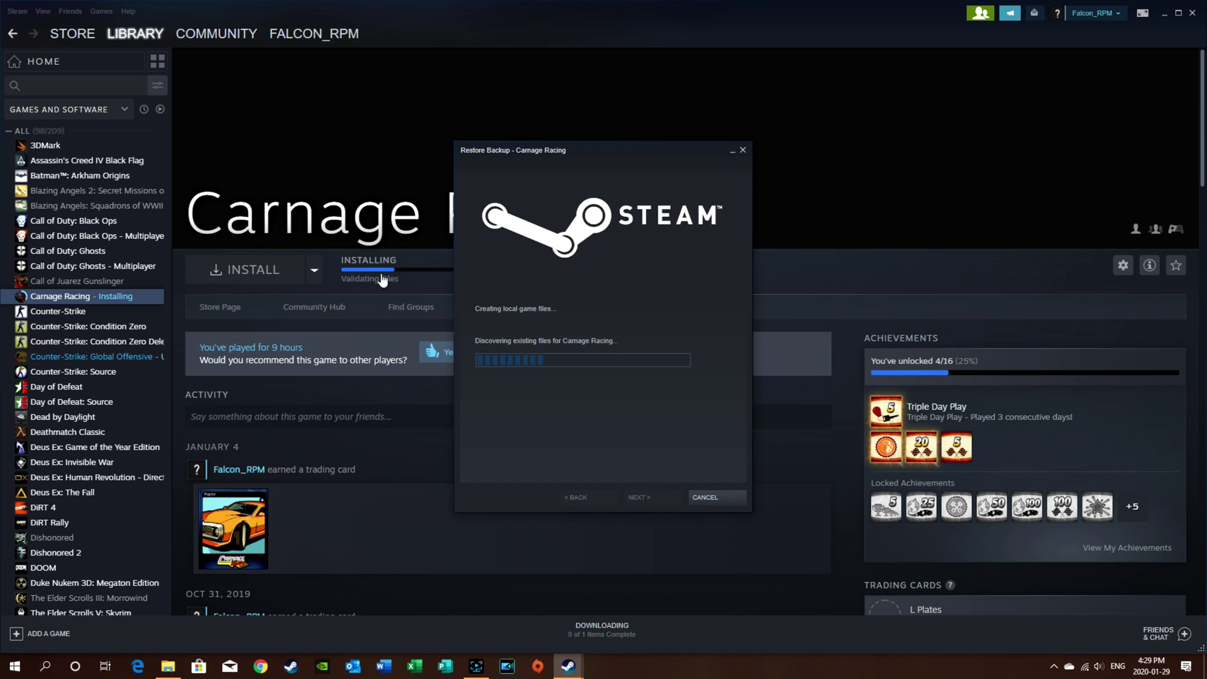
left_click_drag(578, 155, 684, 145)
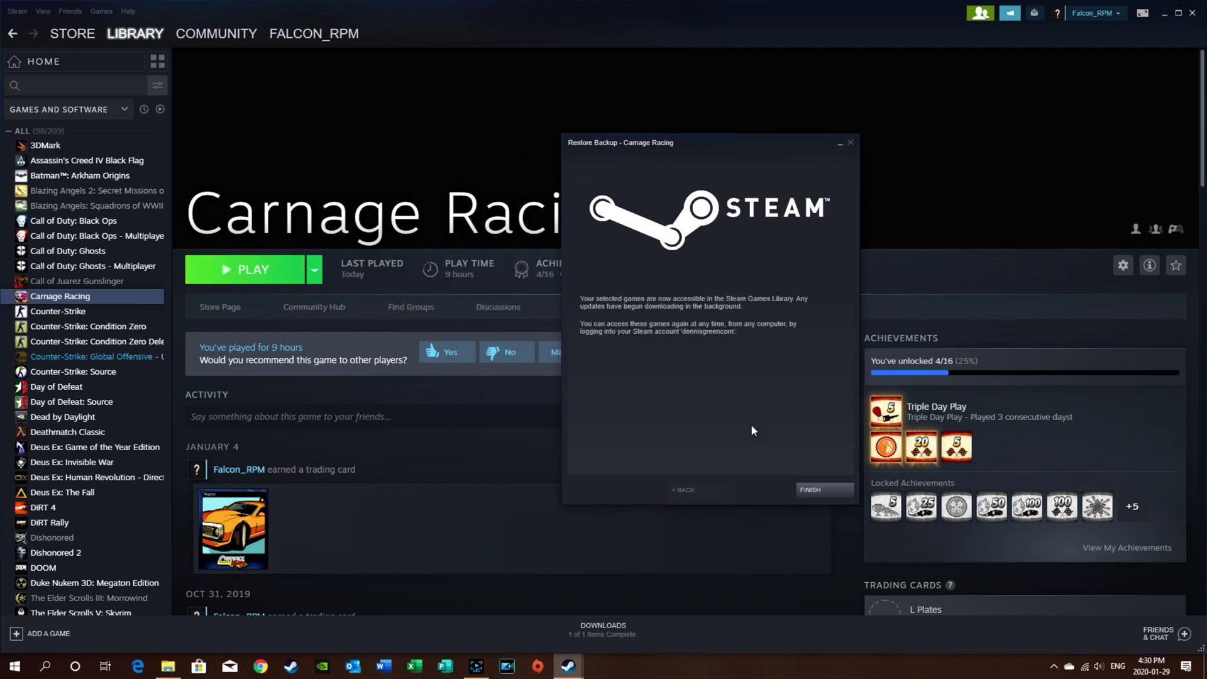
left_click(806, 489)
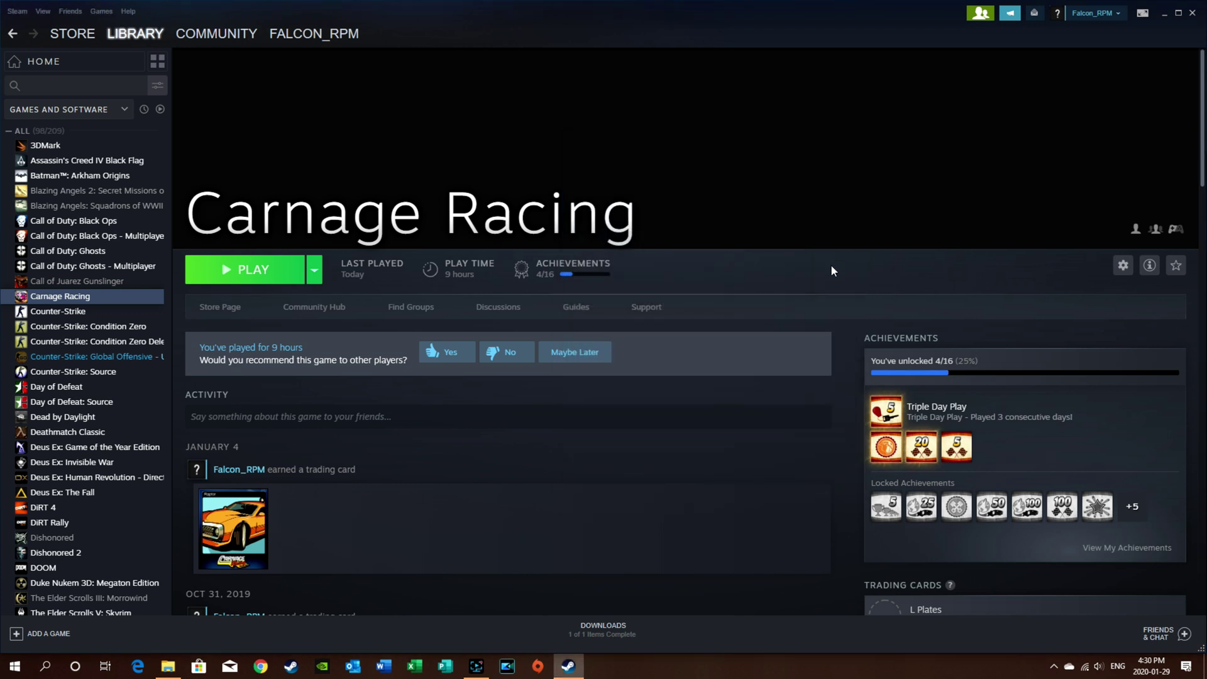
left_click(18, 12)
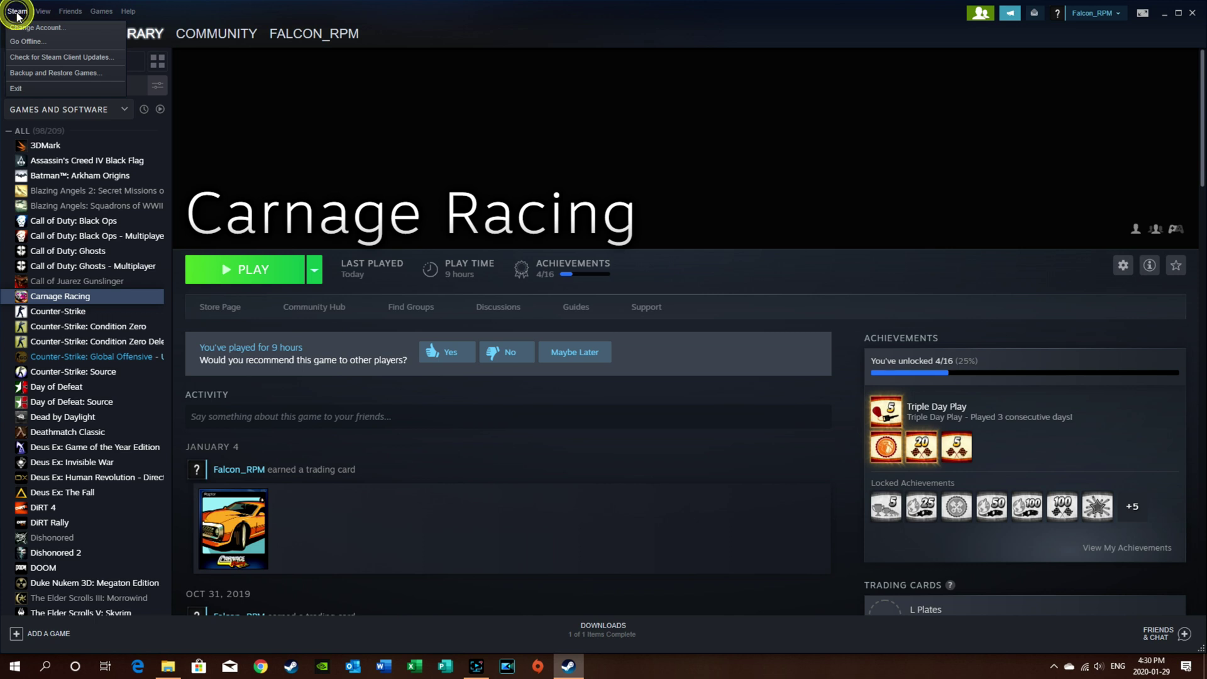
left_click(59, 73)
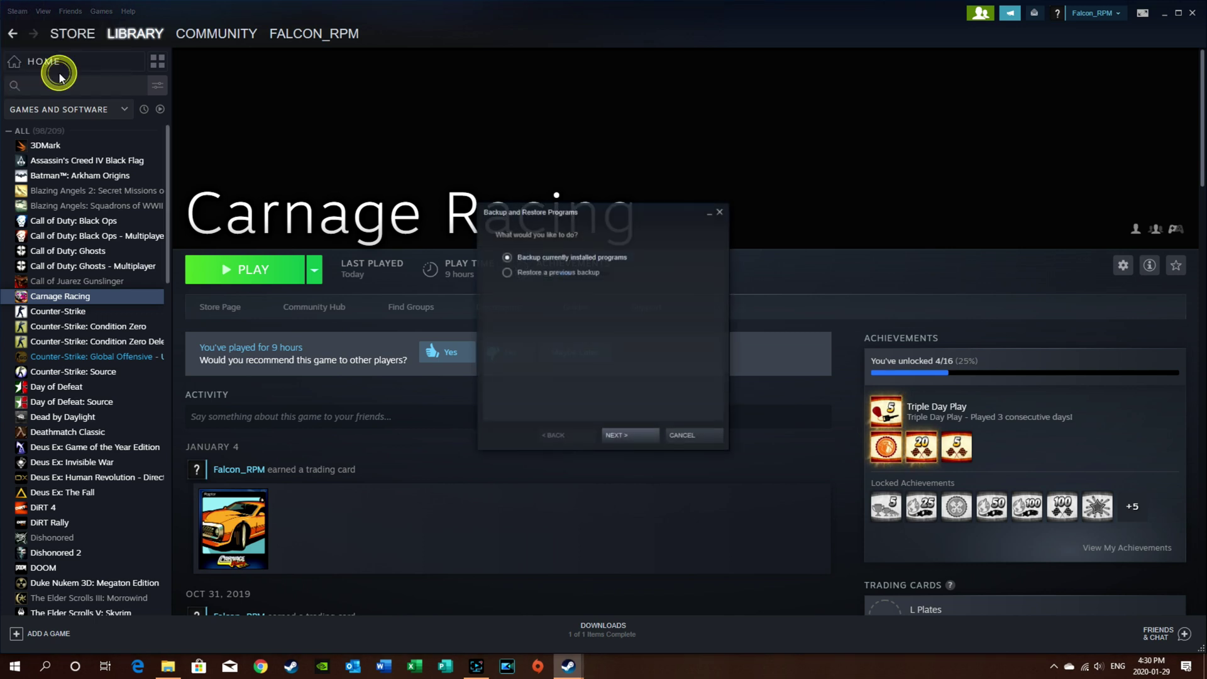
left_click(621, 435)
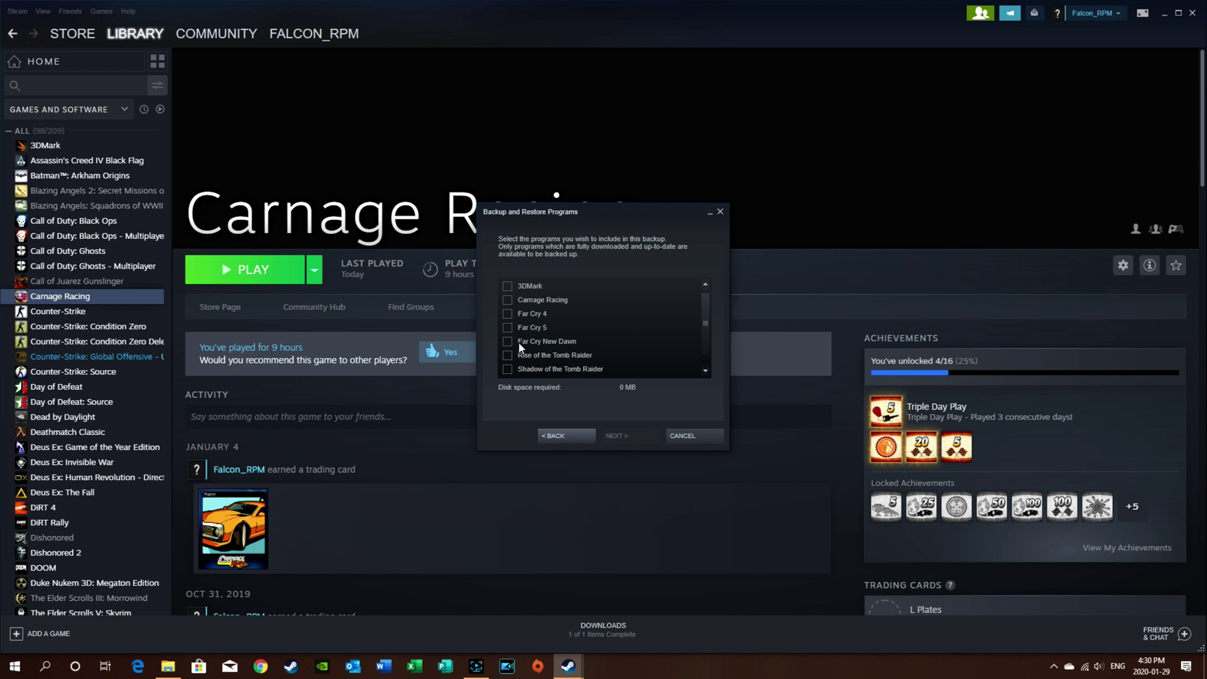
left_click(506, 327)
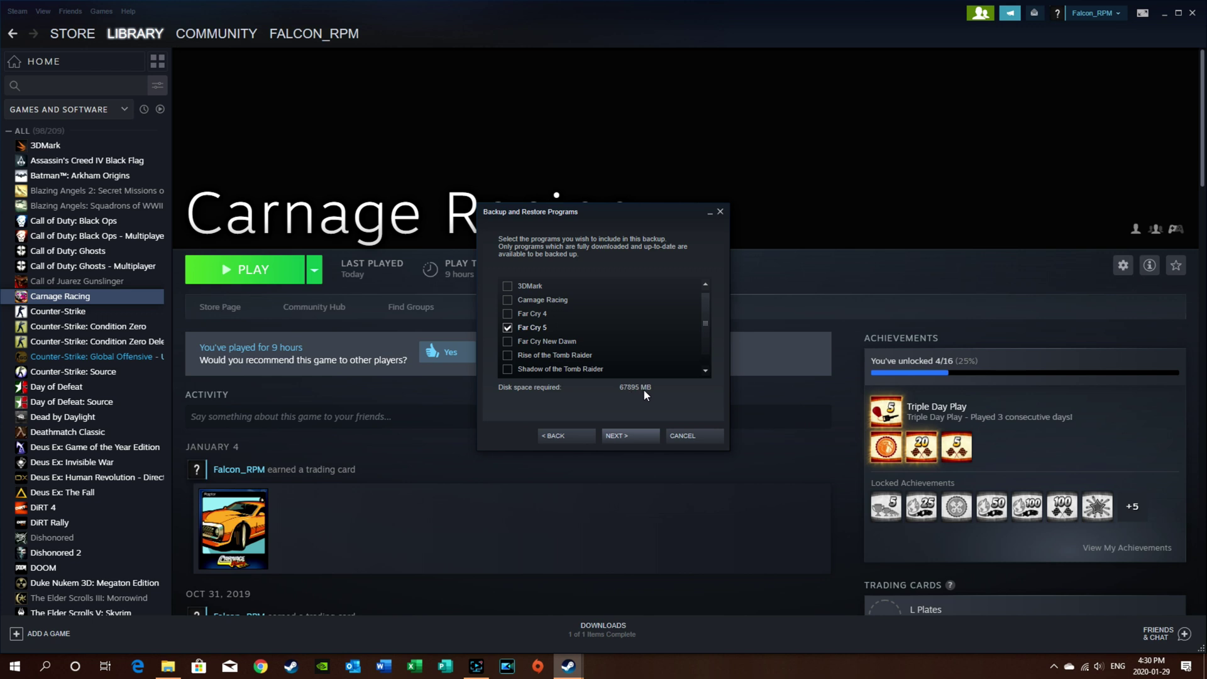
left_click(508, 356)
left_click(695, 436)
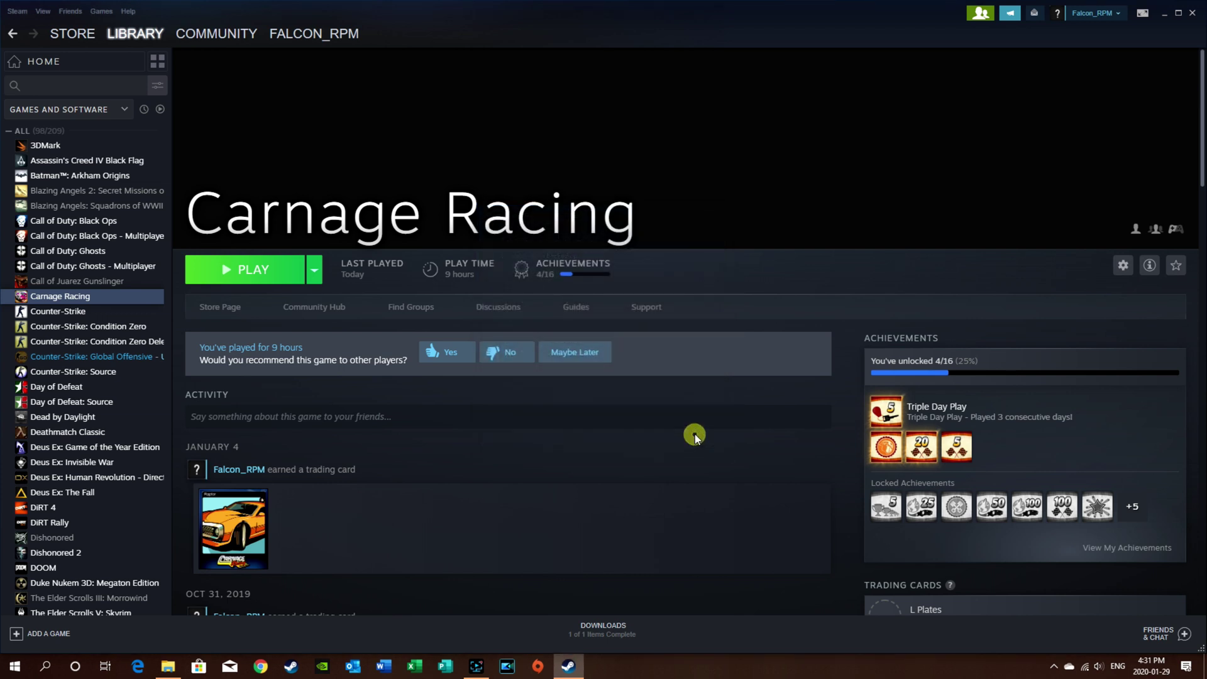